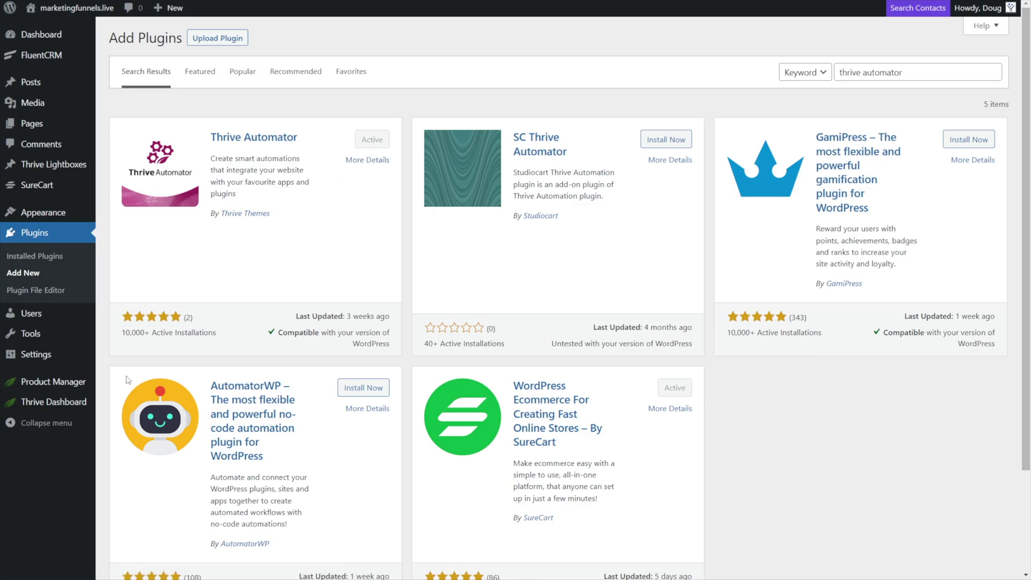
Open the Thrive Automator admin page from the Thrive Dashboard menu
{"action": "mouse_move", "coordinate": [54, 402]}
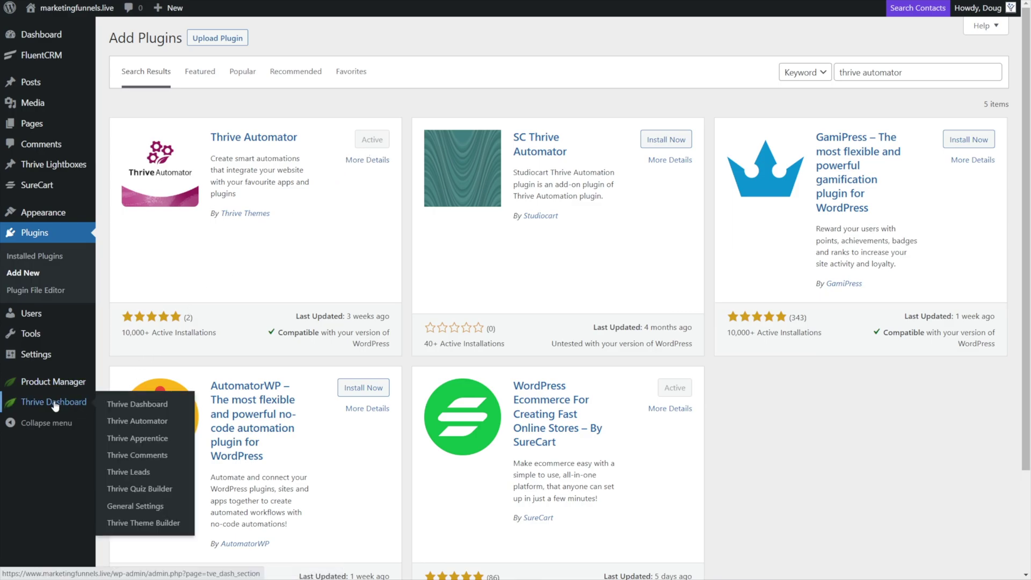
{"action": "left_click", "coordinate": [142, 425]}
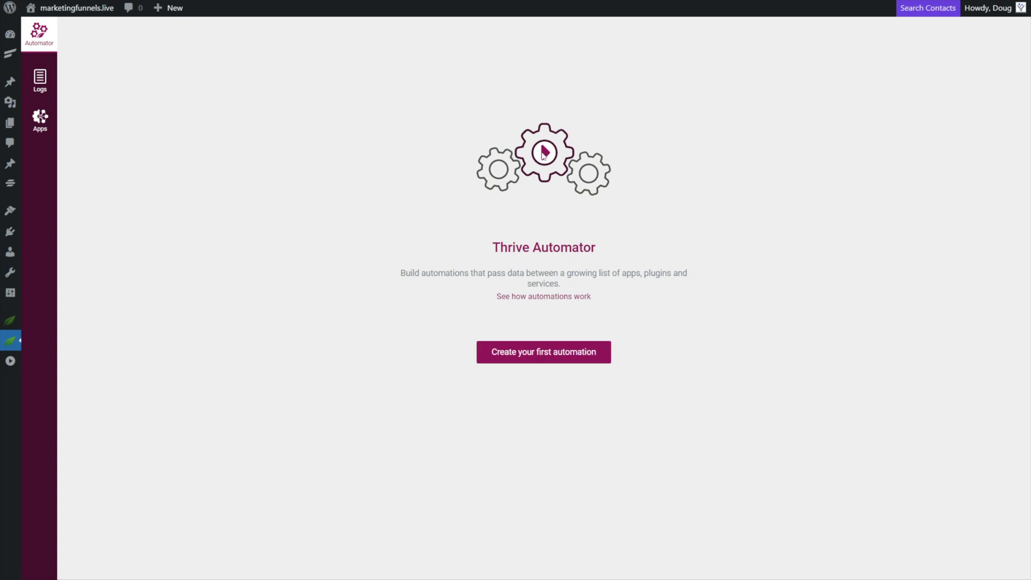
Create the first automation to reach the trigger category choices
{"action": "left_click", "coordinate": [532, 354]}
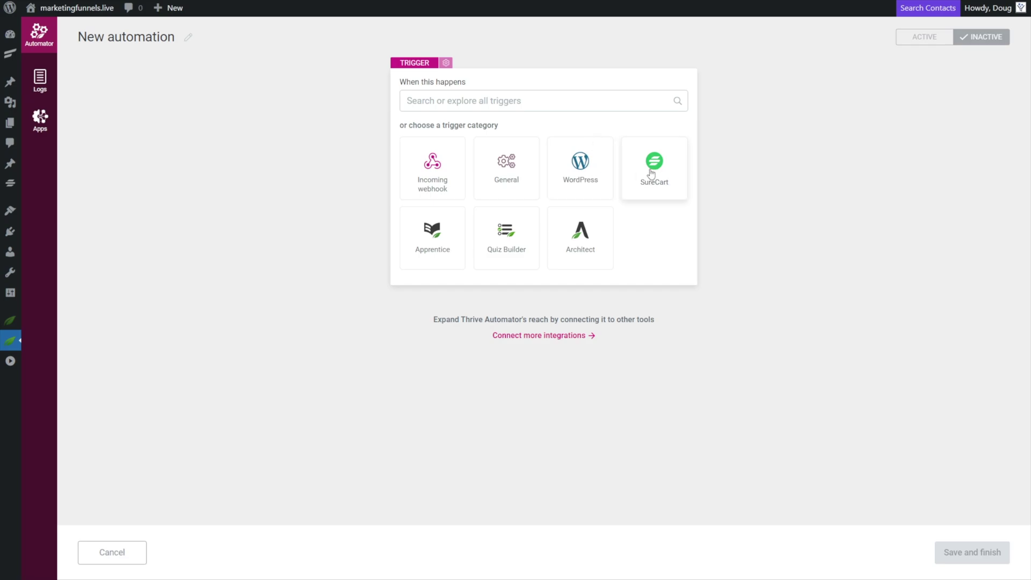
Add the SureCart 'Product or subscription is purchased' trigger
{"action": "left_click", "coordinate": [657, 173]}
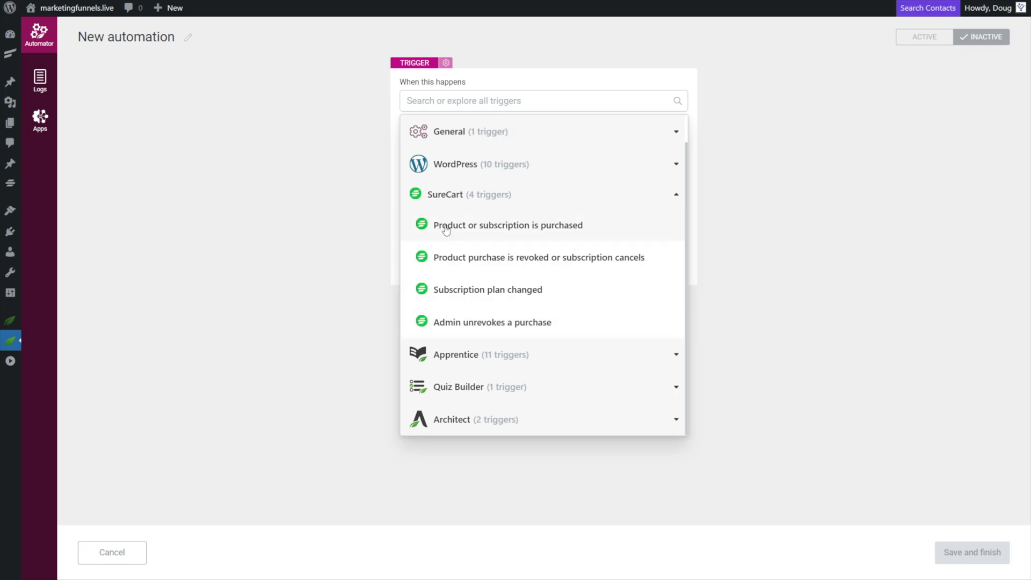
{"action": "left_click", "coordinate": [528, 227]}
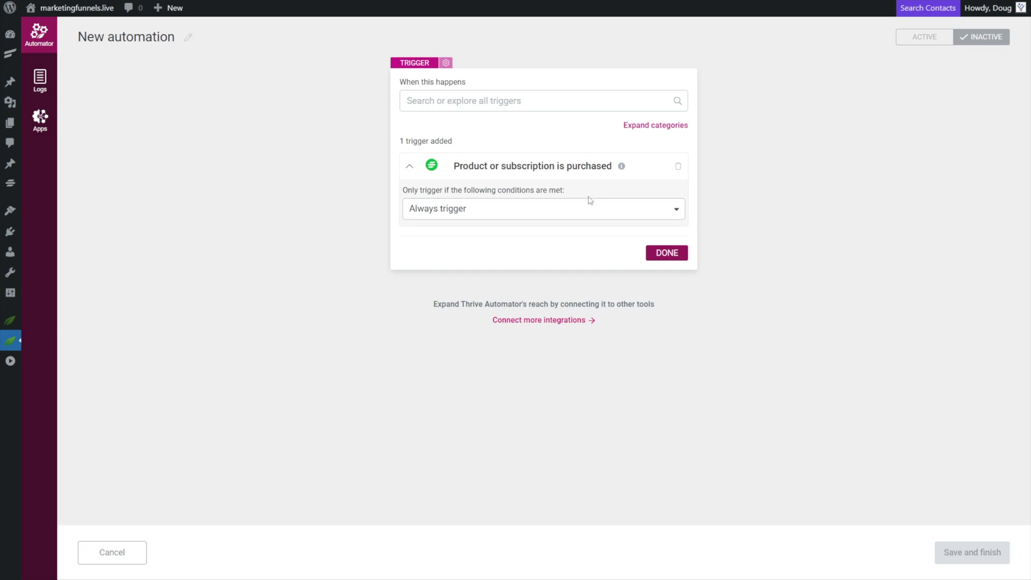
Limit the purchase trigger to the Membership product and confirm it
{"action": "left_click", "coordinate": [483, 217]}
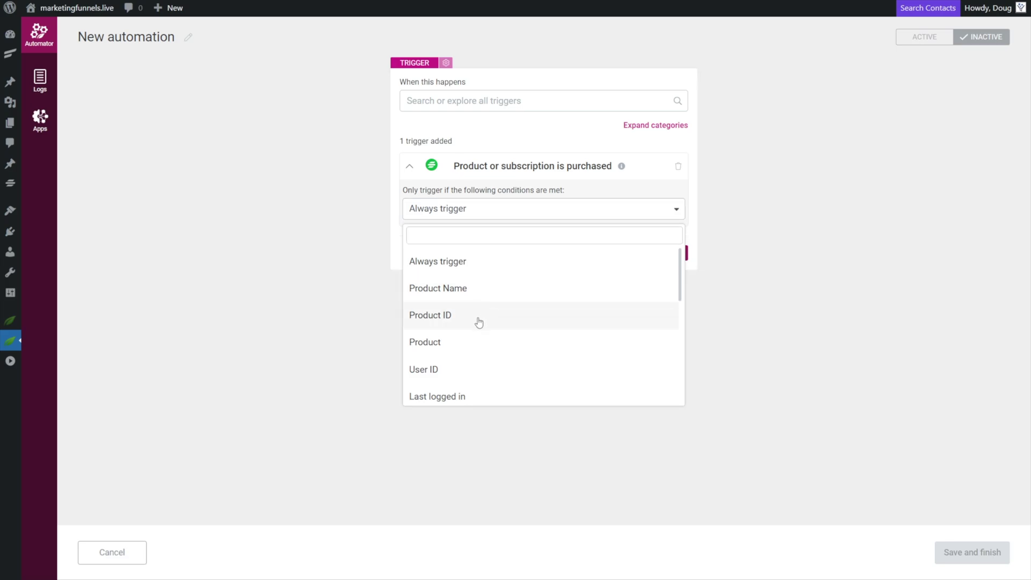
{"action": "left_click", "coordinate": [441, 343]}
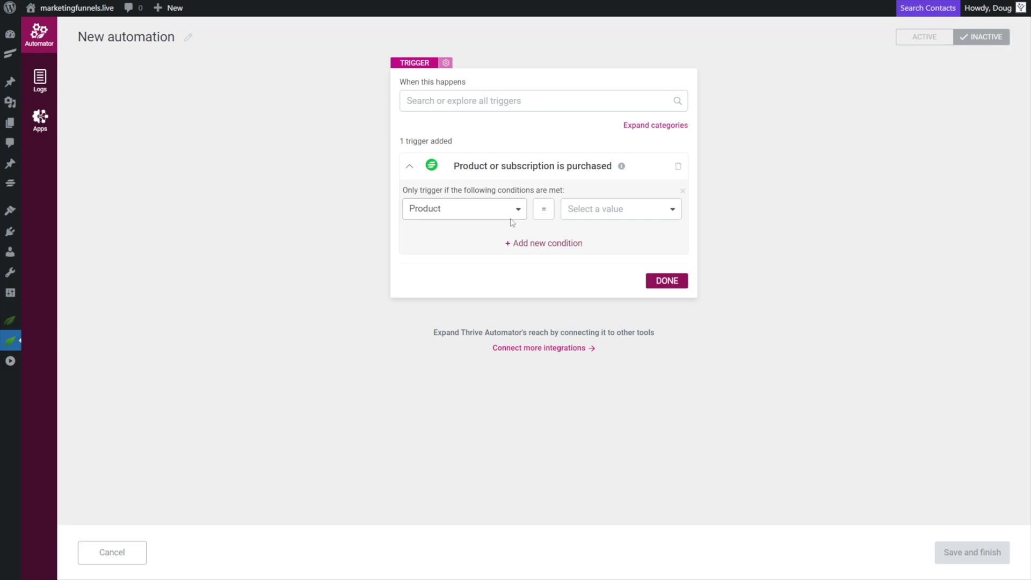
{"action": "left_click", "coordinate": [630, 214]}
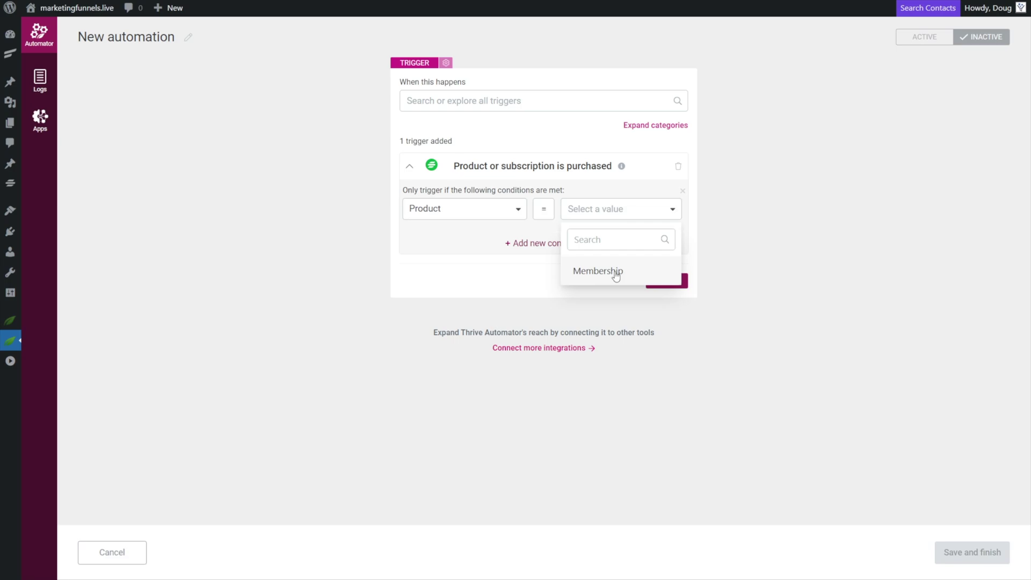
{"action": "left_click", "coordinate": [597, 273]}
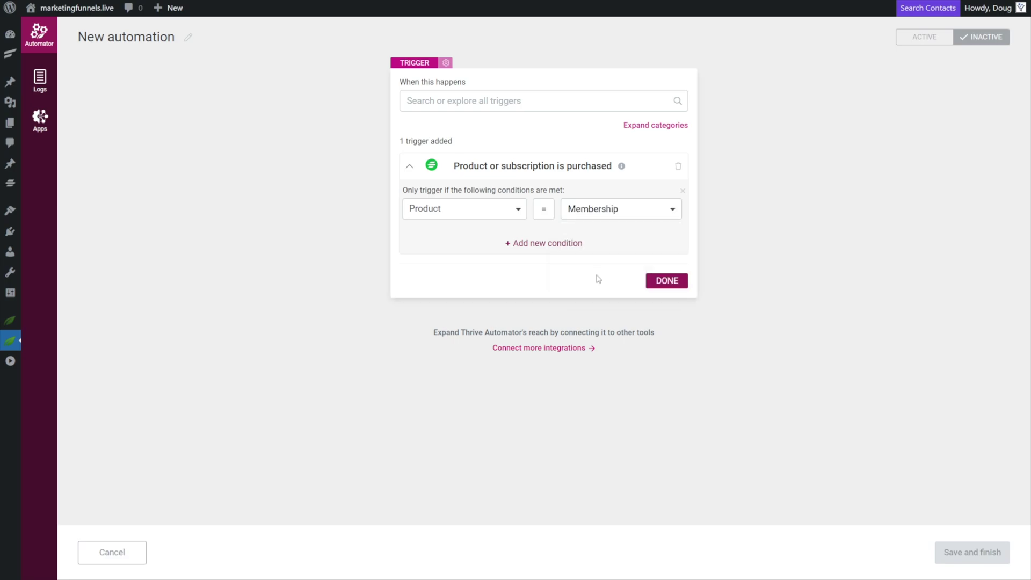
{"action": "left_click", "coordinate": [666, 281]}
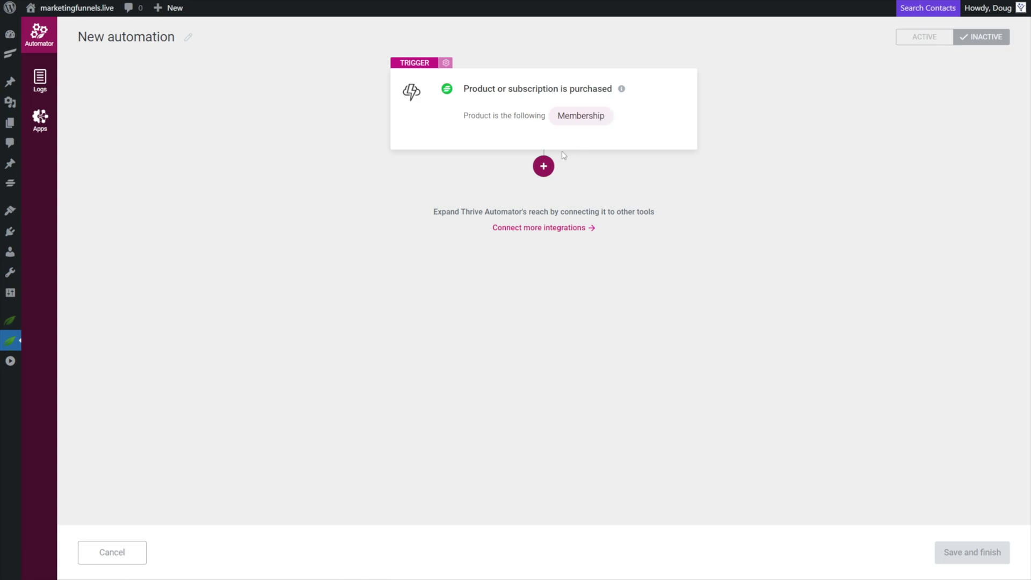
Add an 'Add user in autoresponder' email action with FluentCRM as the autoresponder
{"action": "left_click", "coordinate": [553, 171]}
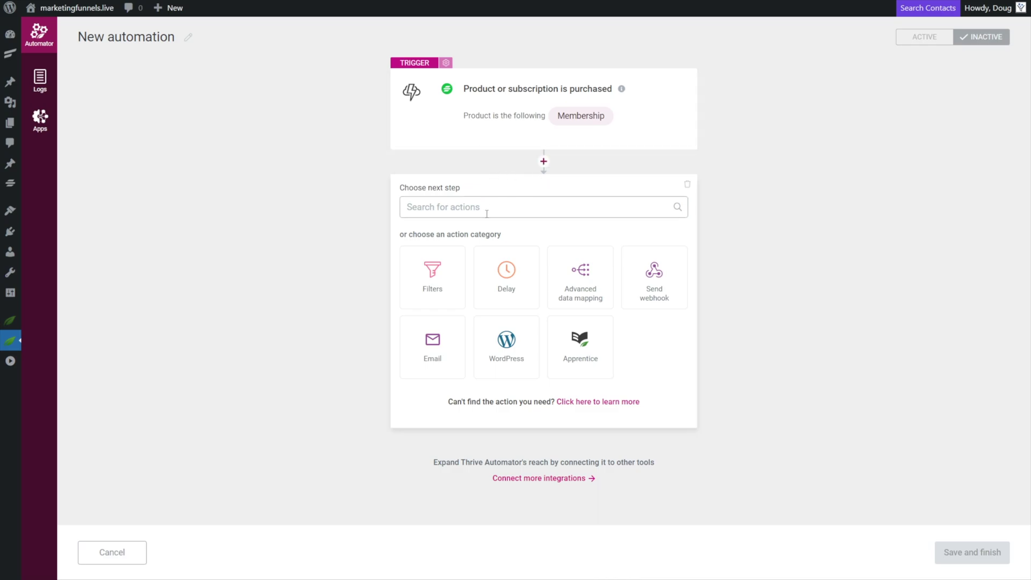
{"action": "left_click", "coordinate": [429, 356]}
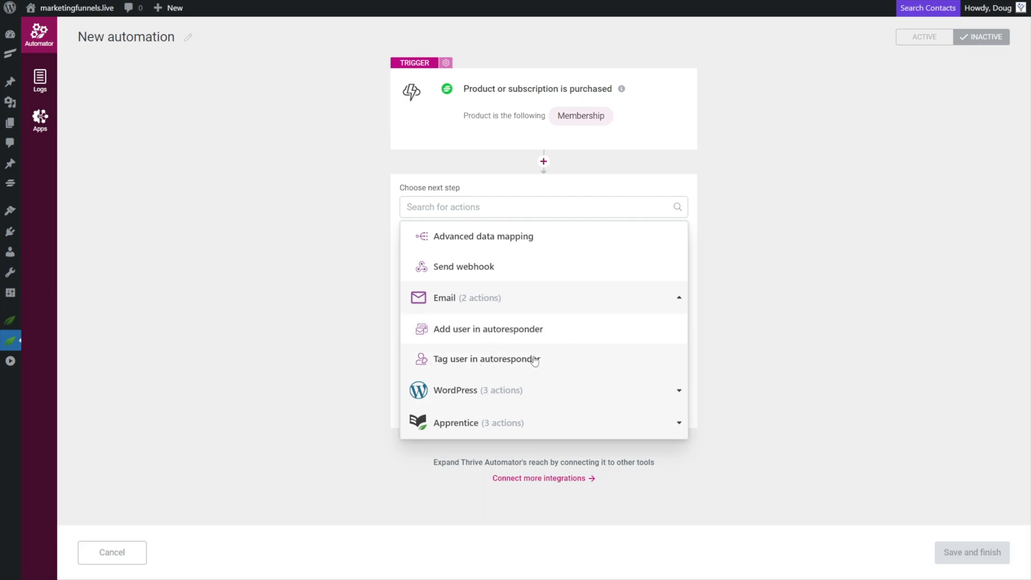
{"action": "left_click", "coordinate": [495, 333]}
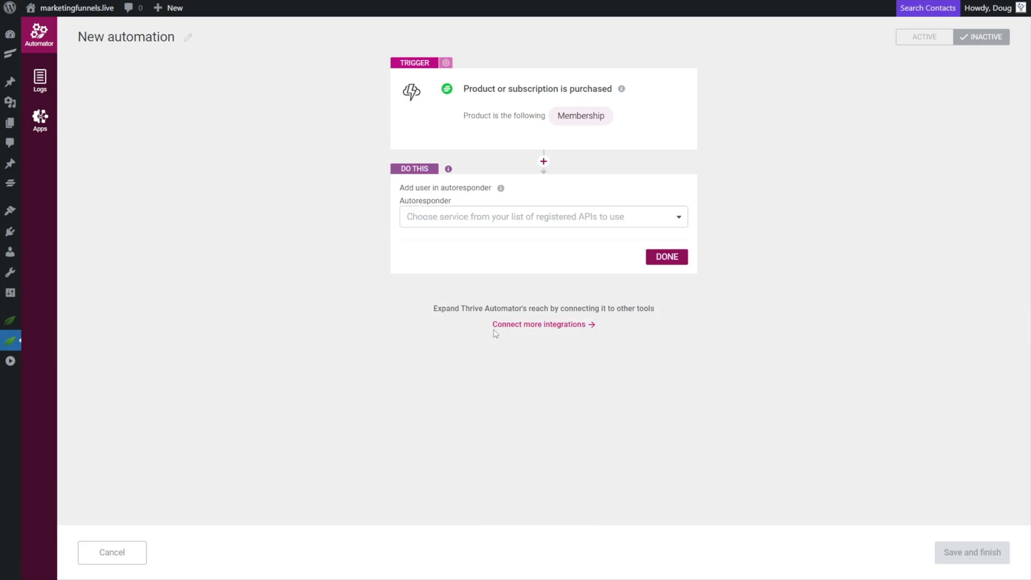
{"action": "left_click", "coordinate": [675, 219]}
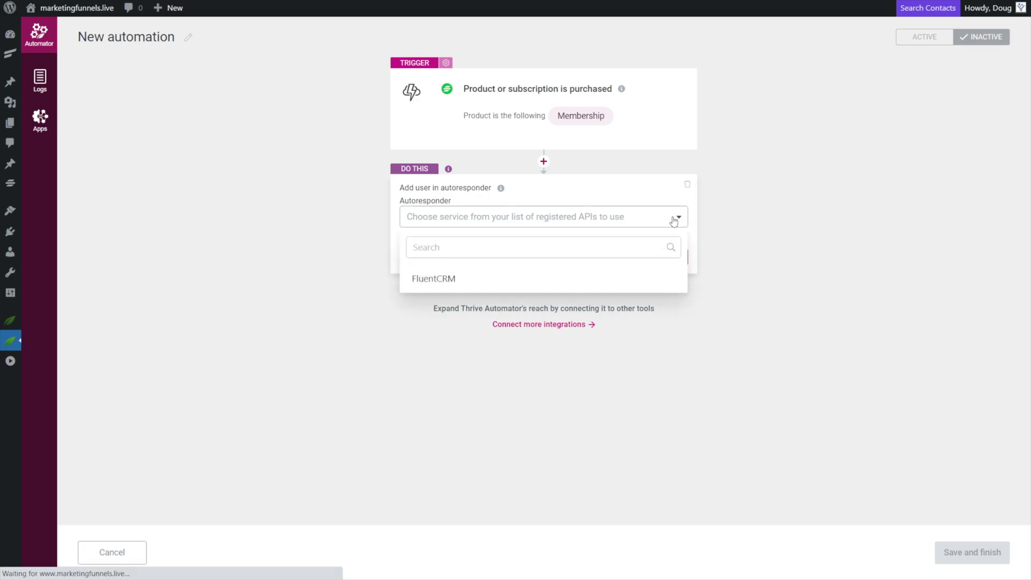
{"action": "left_click", "coordinate": [444, 279]}
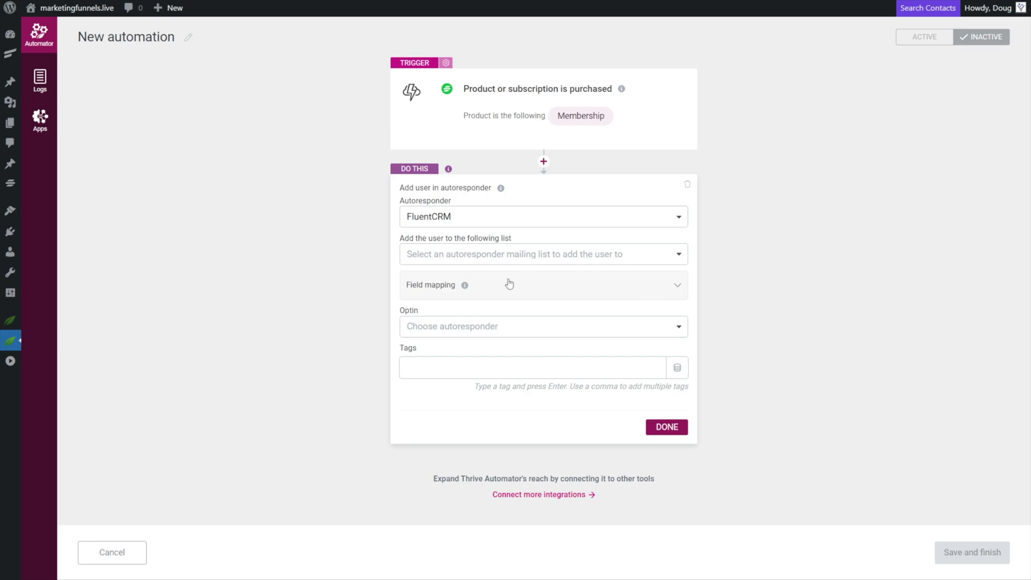
Target the All Contacts list and add a field mapping for the contact's Name
{"action": "left_click", "coordinate": [666, 257]}
{"action": "left_click", "coordinate": [447, 318]}
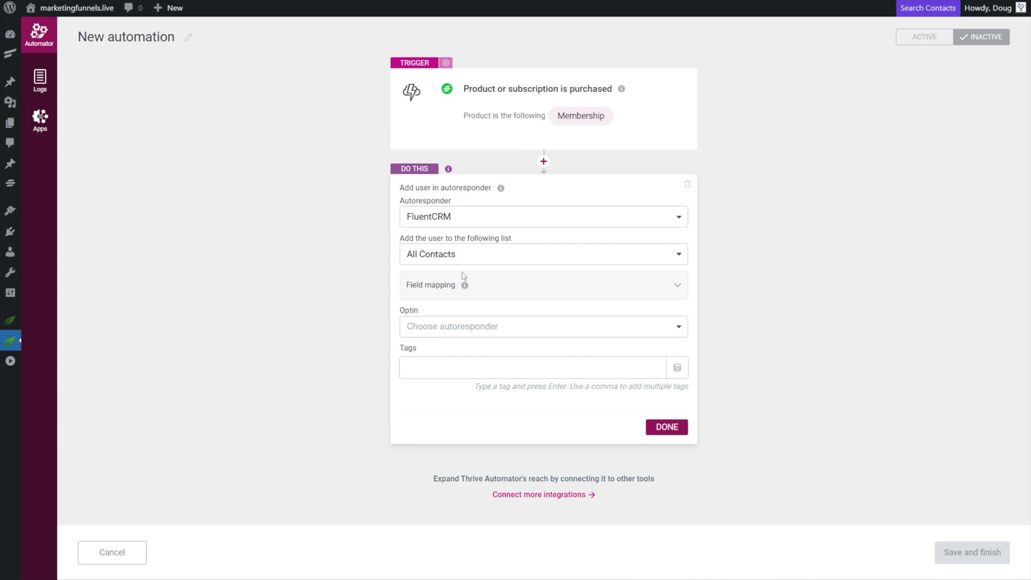
{"action": "left_click", "coordinate": [678, 286]}
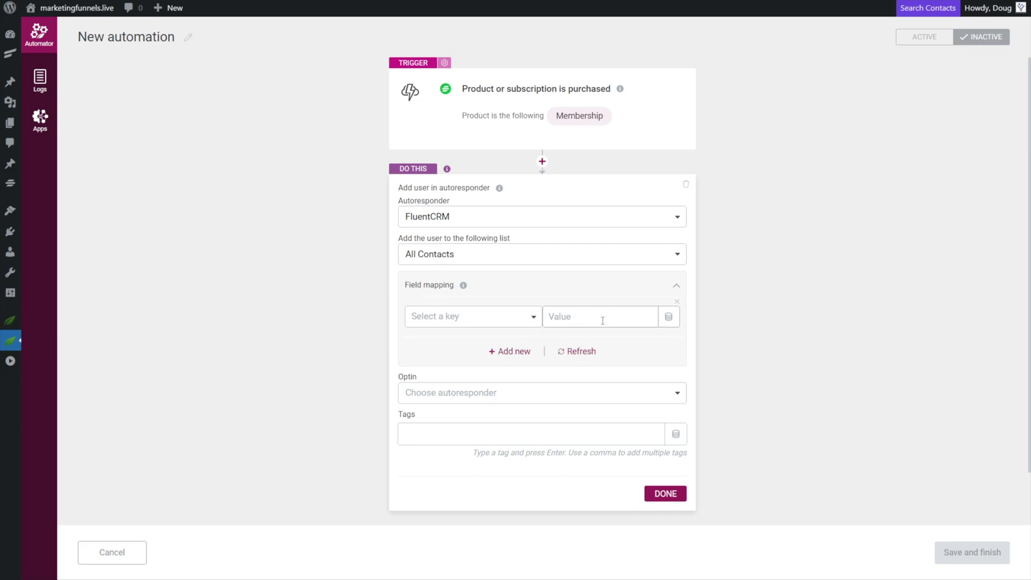
{"action": "left_click", "coordinate": [503, 320]}
{"action": "left_click", "coordinate": [450, 370]}
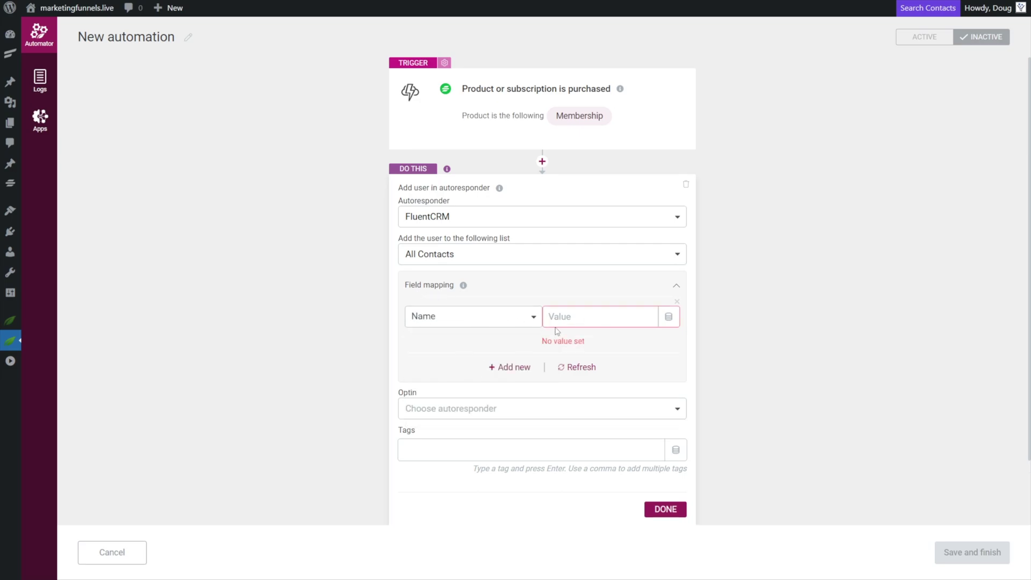
Fill the Name value with the registered user's first name (%first_name%)
{"action": "left_click", "coordinate": [669, 317]}
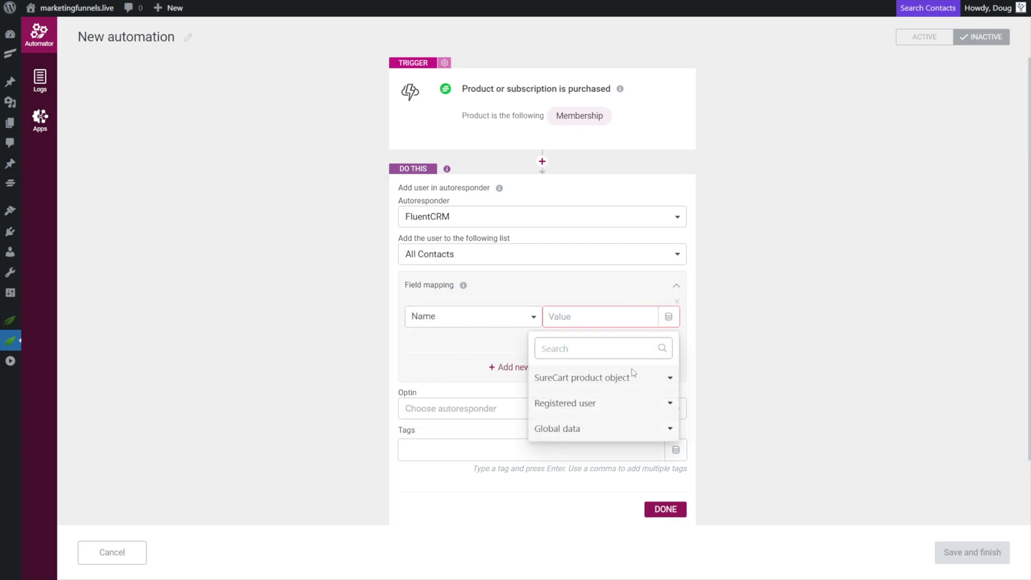
{"action": "left_click", "coordinate": [665, 380]}
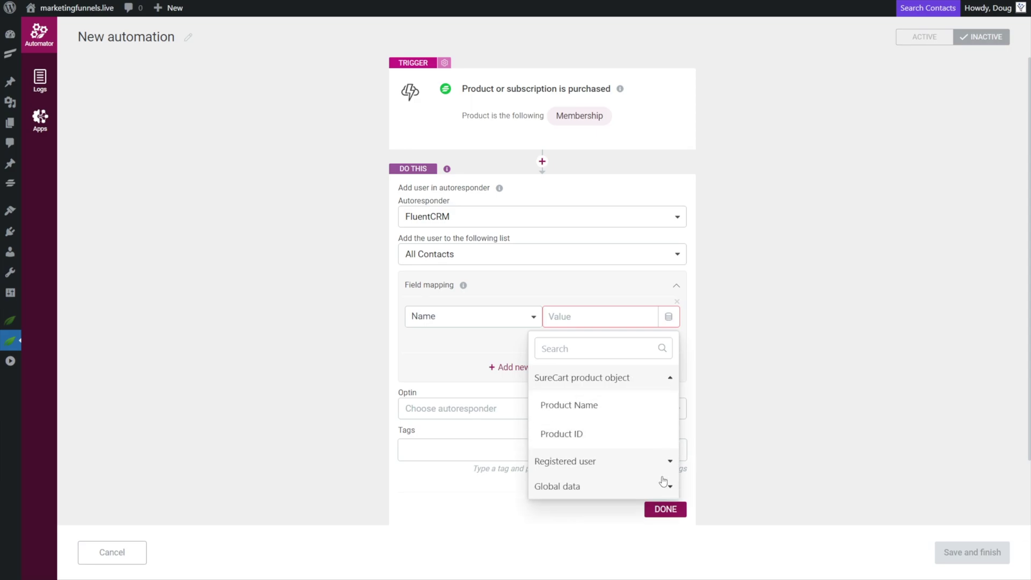
{"action": "left_click", "coordinate": [668, 462]}
{"action": "left_click", "coordinate": [665, 378]}
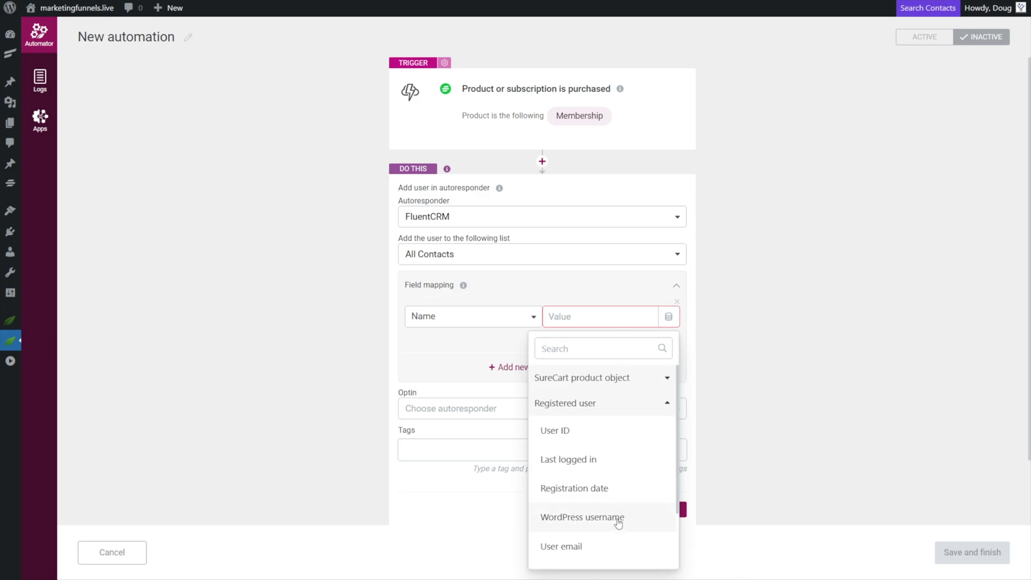
{"action": "scroll", "coordinate": [617, 521], "scroll_direction": "down", "scroll_amount": 3}
{"action": "left_click", "coordinate": [584, 506]}
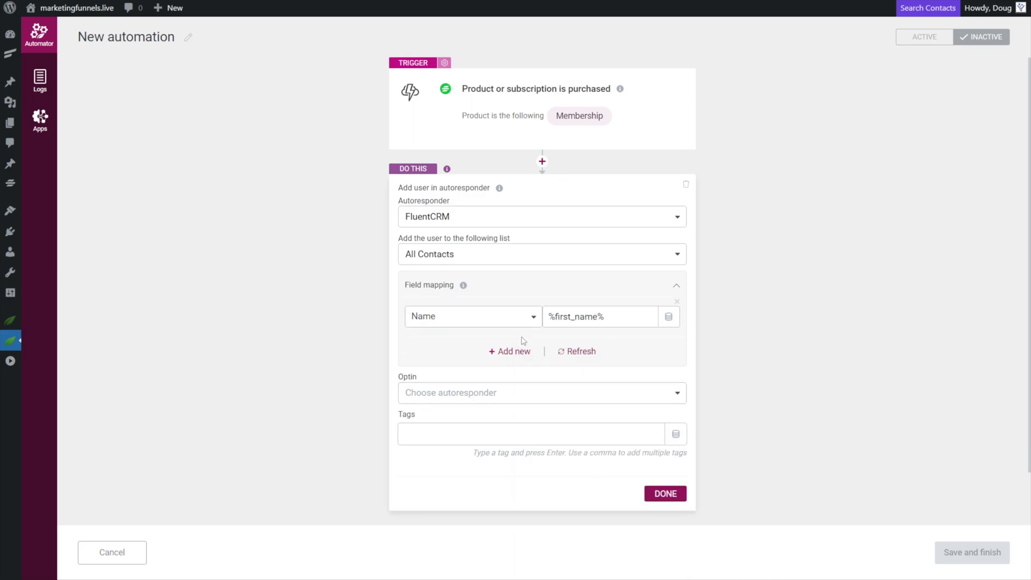
{"action": "scroll", "coordinate": [398, 328], "scroll_direction": "down", "scroll_amount": 2}
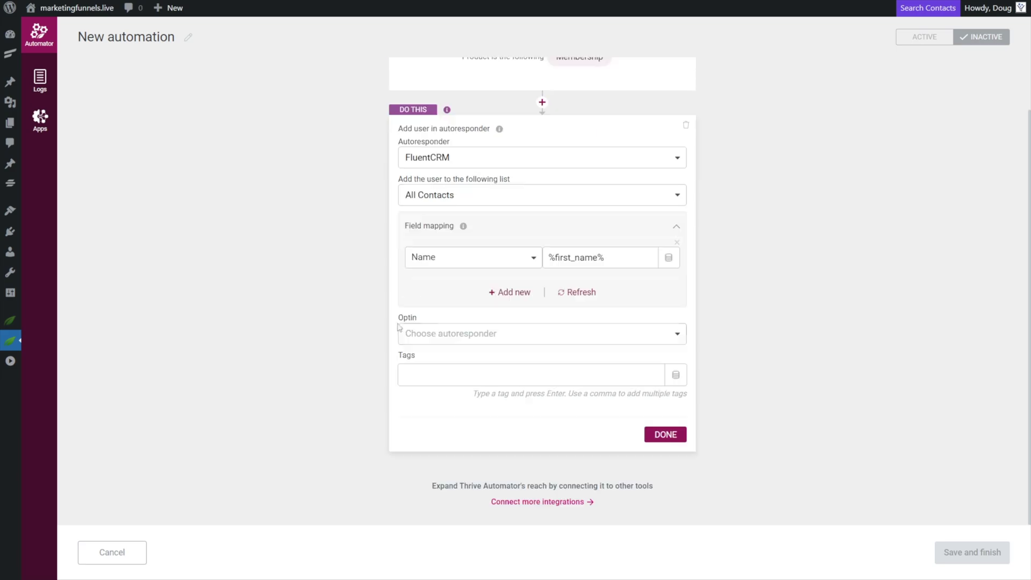
{"action": "left_click", "coordinate": [504, 336]}
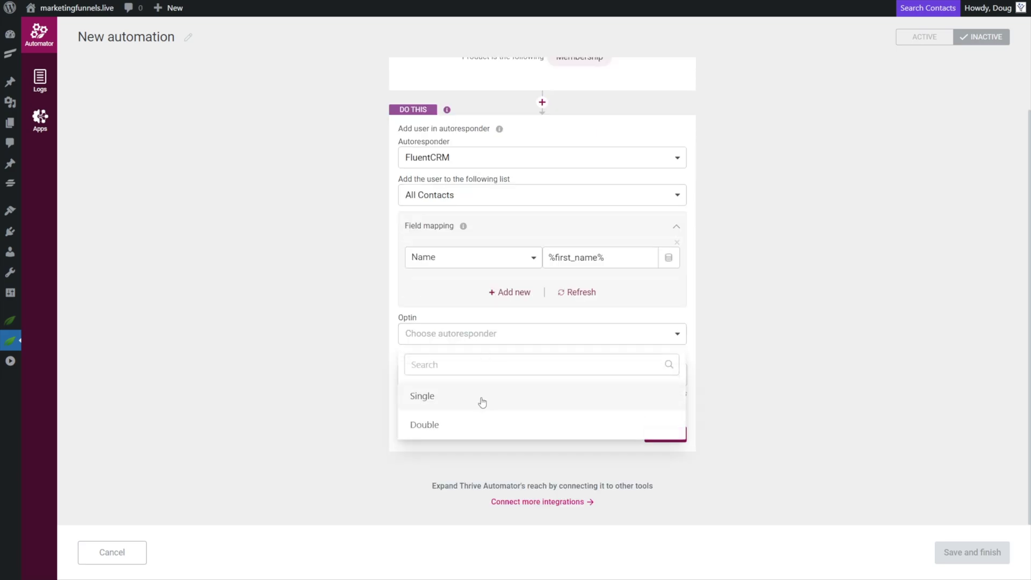
Set a Single opt-in, add the Membership tag, and finish the FluentCRM action
{"action": "left_click", "coordinate": [423, 396]}
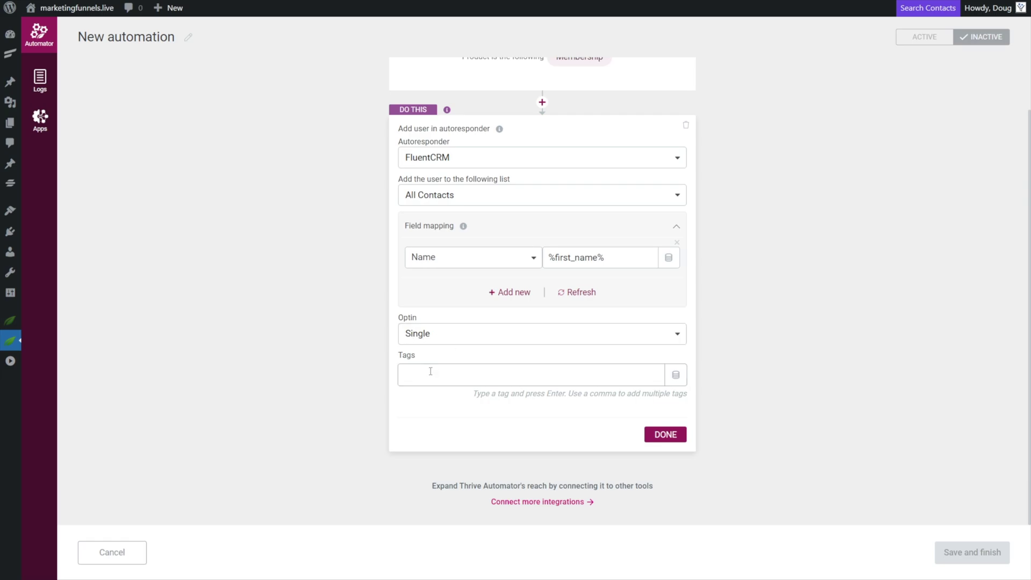
{"action": "left_click", "coordinate": [567, 384]}
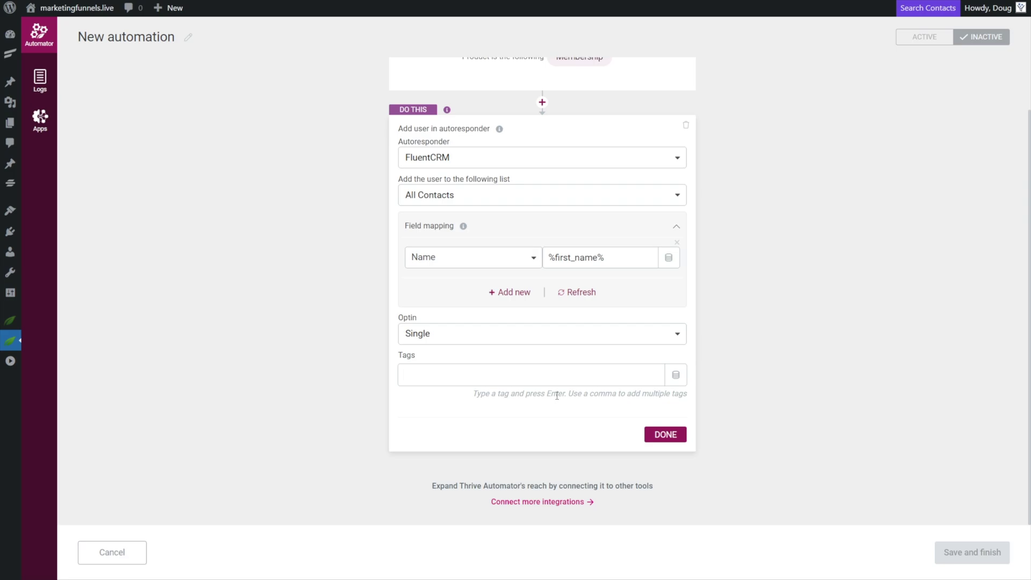
{"action": "type", "text": "Membership"}
{"action": "key", "text": "Return"}
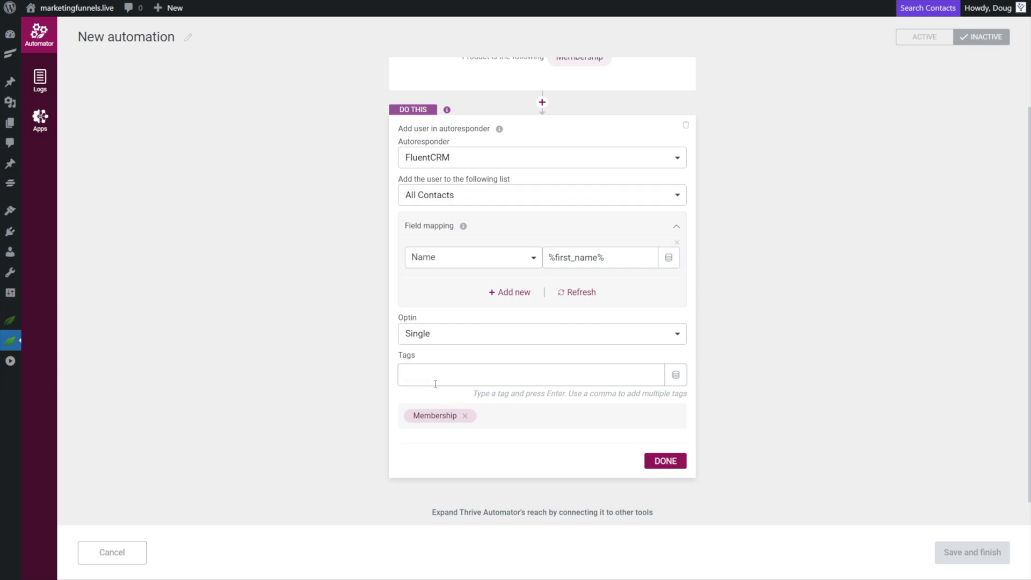
{"action": "left_click", "coordinate": [665, 461]}
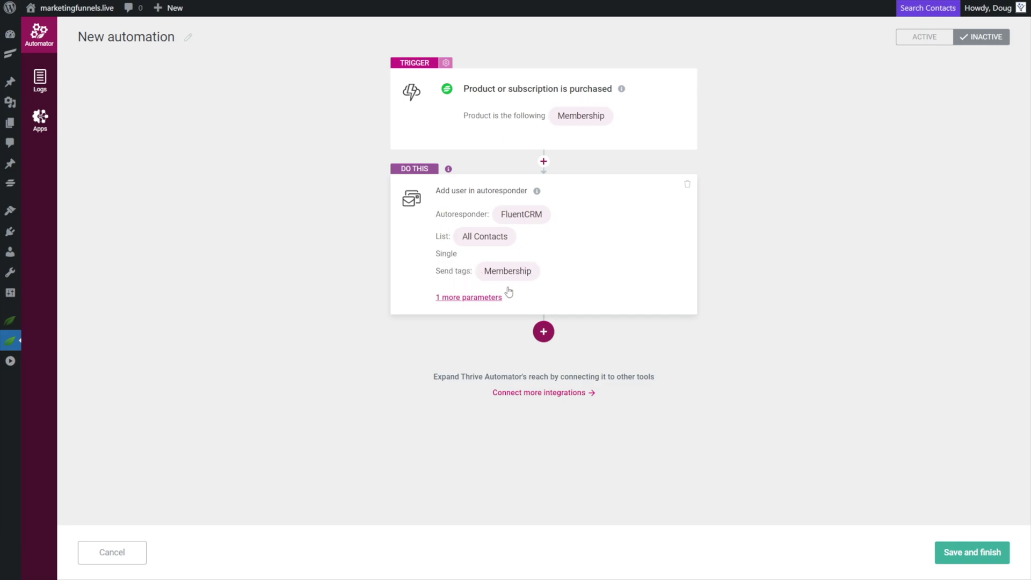
{"action": "left_click", "coordinate": [552, 333]}
{"action": "left_click", "coordinate": [430, 368]}
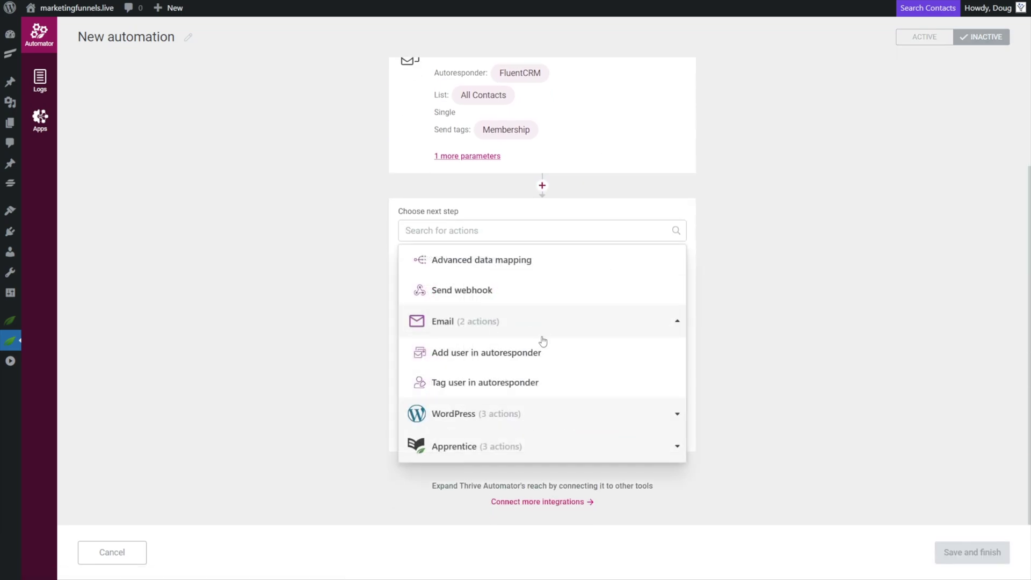
{"action": "left_click", "coordinate": [481, 383]}
{"action": "left_click", "coordinate": [569, 383]}
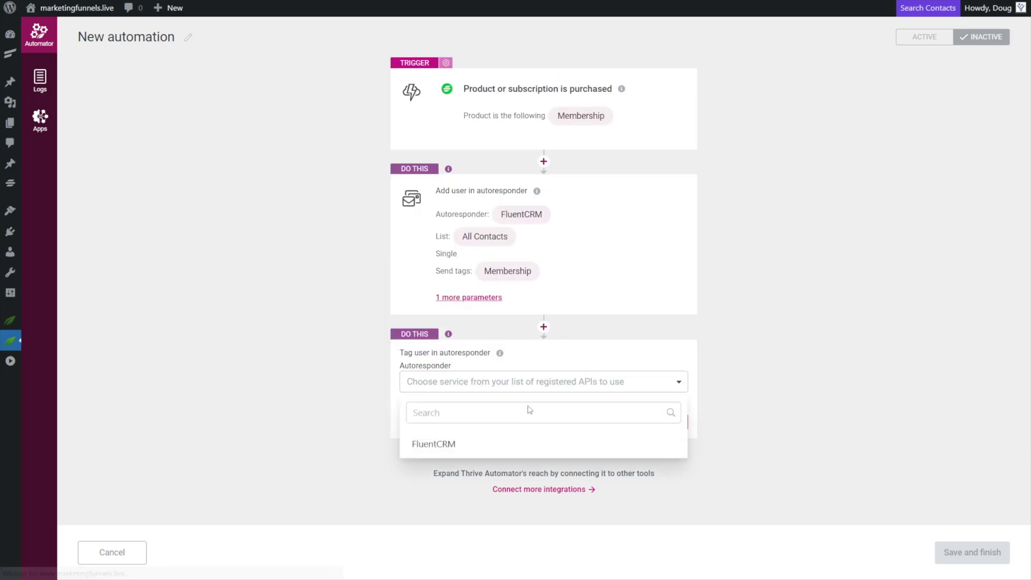
{"action": "left_click", "coordinate": [453, 443]}
{"action": "scroll", "coordinate": [542, 409], "scroll_direction": "down", "scroll_amount": 1}
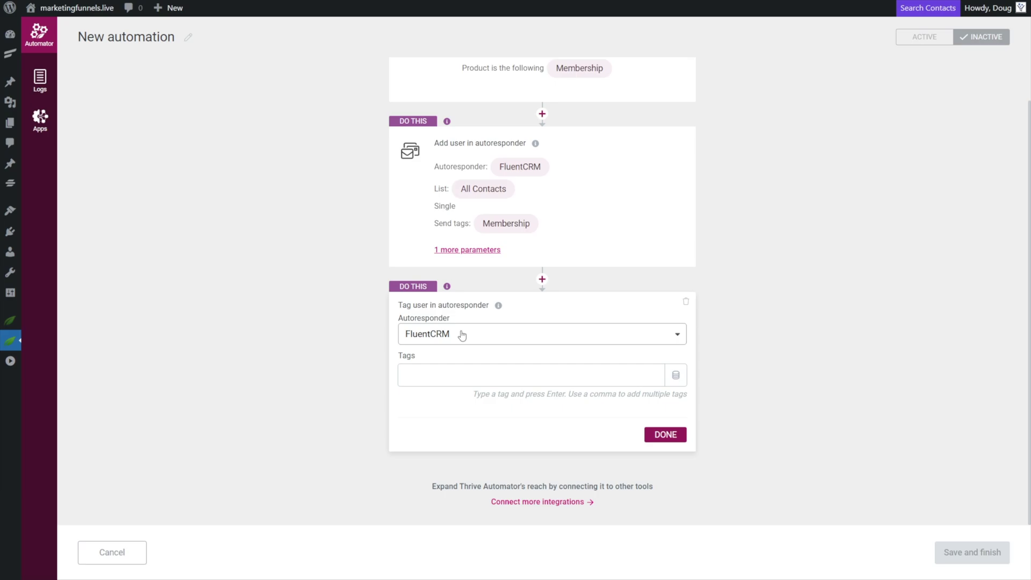
{"action": "left_click", "coordinate": [687, 303]}
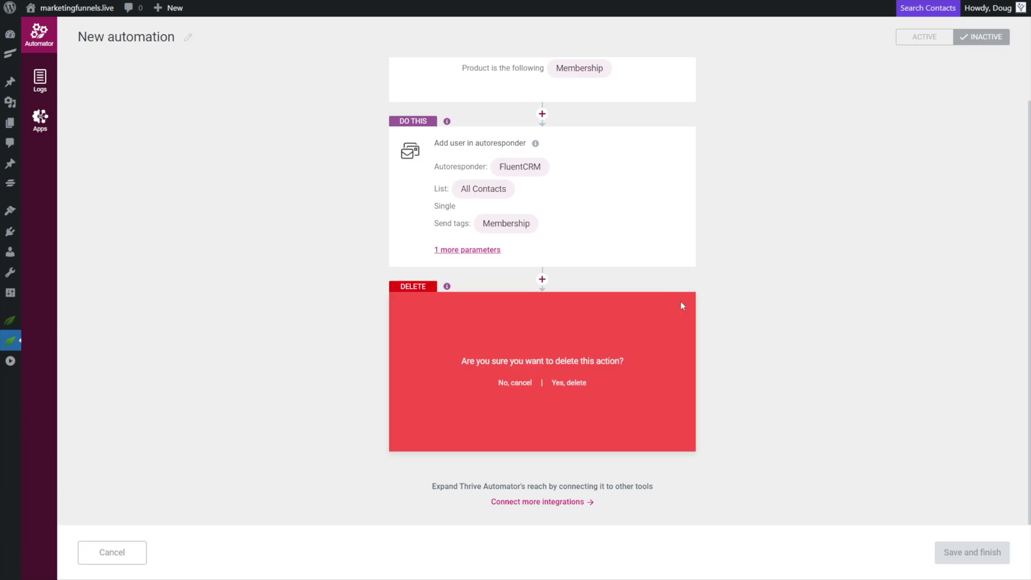
{"action": "left_click", "coordinate": [571, 383]}
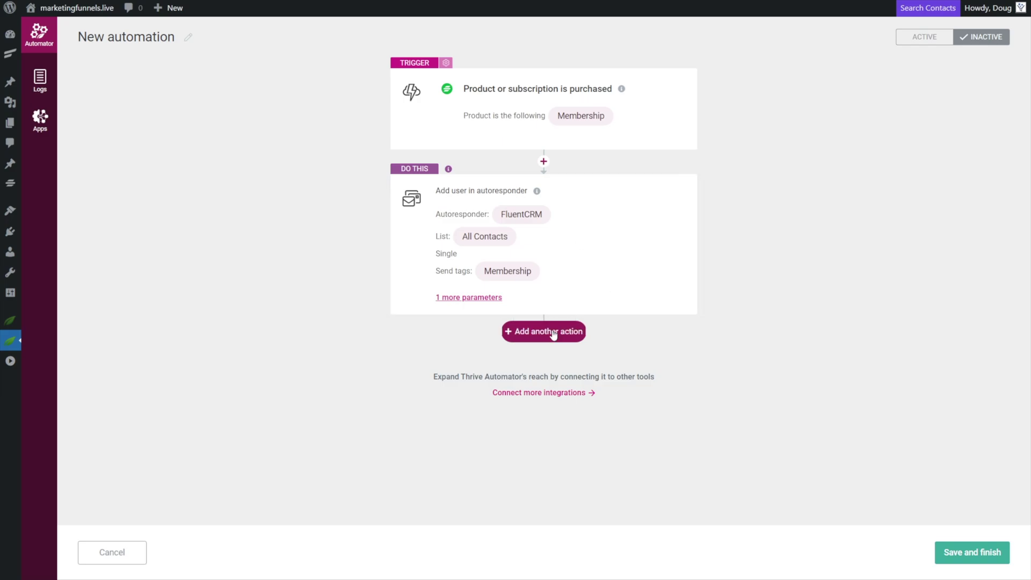
{"action": "left_click", "coordinate": [528, 332]}
{"action": "scroll", "coordinate": [586, 472], "scroll_direction": "down", "scroll_amount": 3}
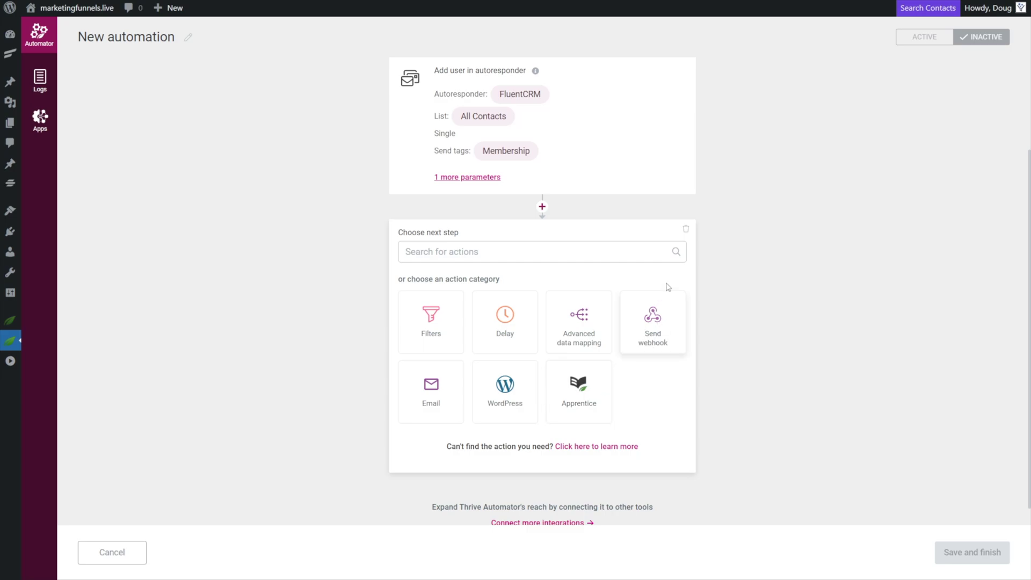
{"action": "left_click", "coordinate": [686, 230]}
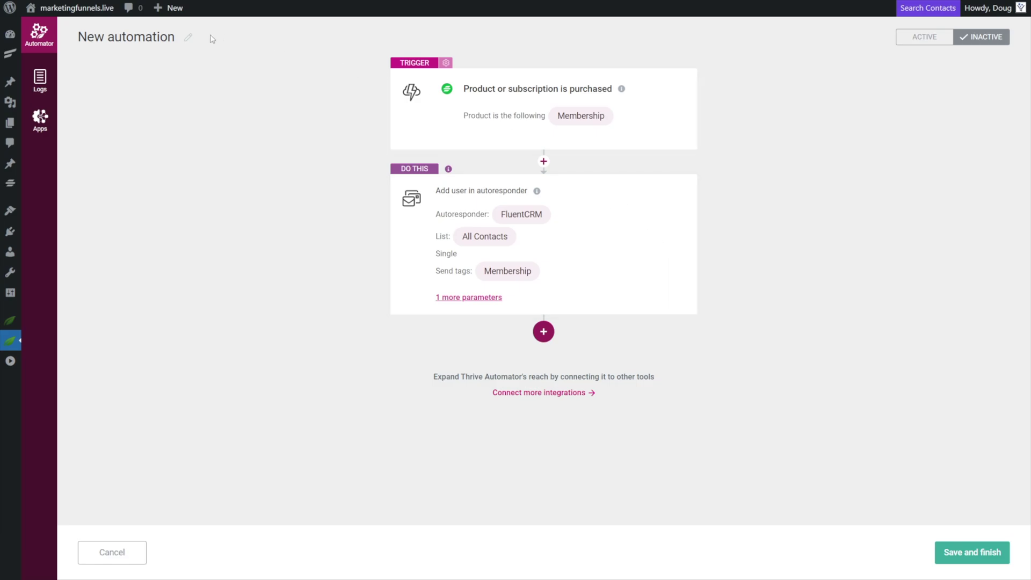
Retitle the automation from 'New automation' to 'SureCart Membership to FluentCRM'
{"action": "left_click", "coordinate": [188, 36]}
{"action": "left_click_drag", "start_coordinate": [188, 35], "coordinate": [50, 53]}
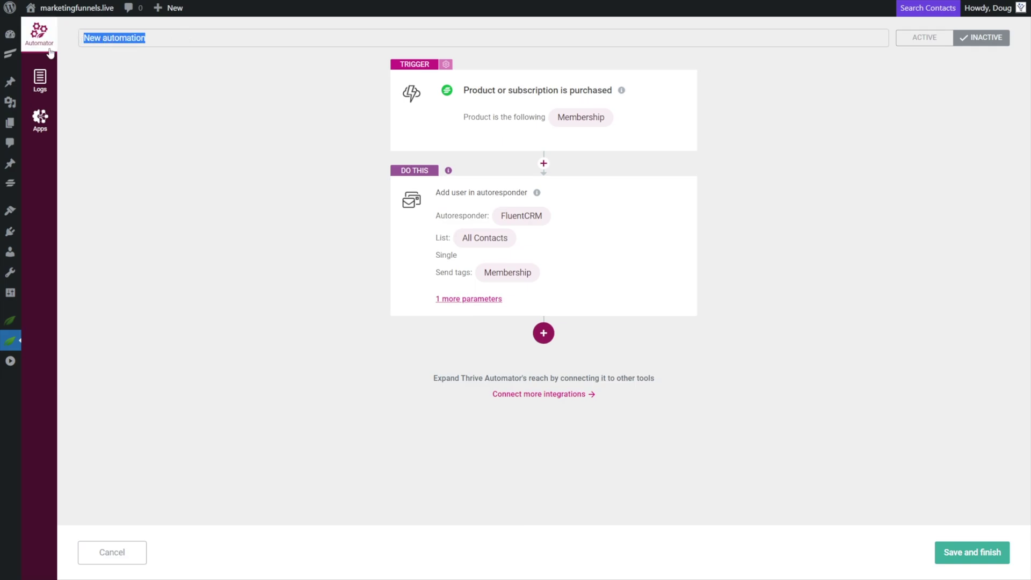
{"action": "type", "text": "SureCar"}
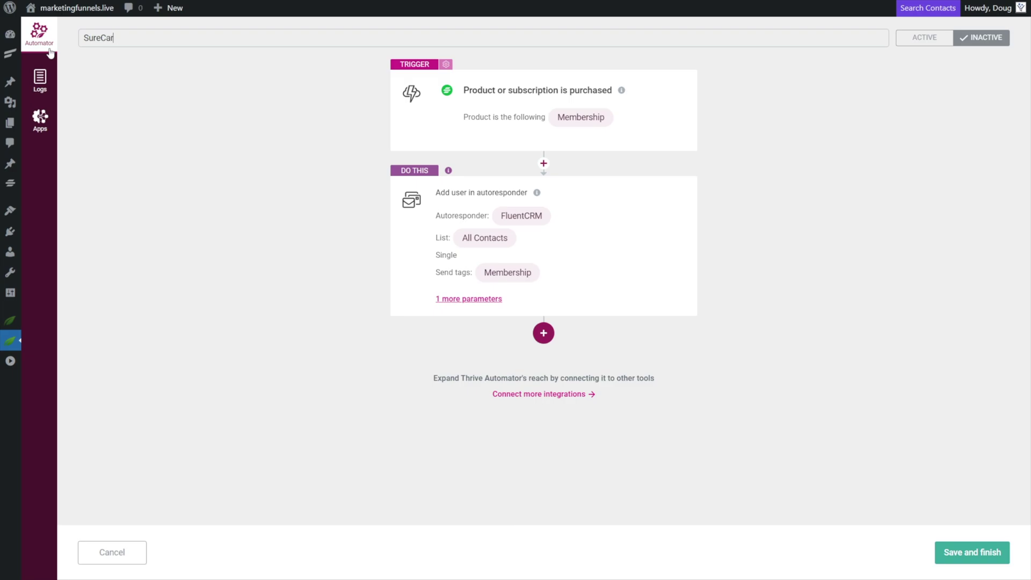
{"action": "type", "text": "t Membership to FluentCRM"}
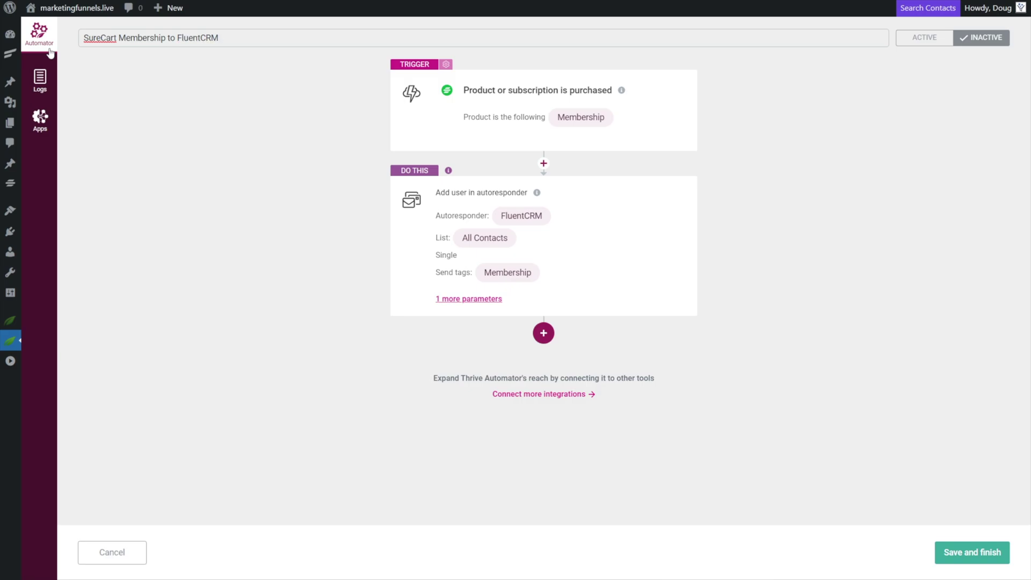
{"action": "key", "text": "Return"}
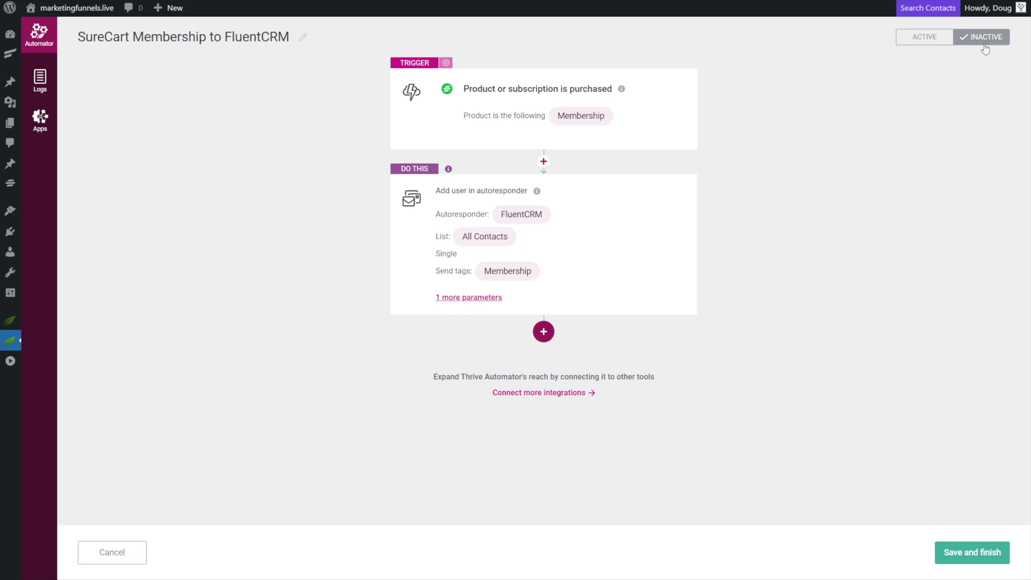
Save the automation and switch its status from Inactive to Active
{"action": "left_click", "coordinate": [969, 552]}
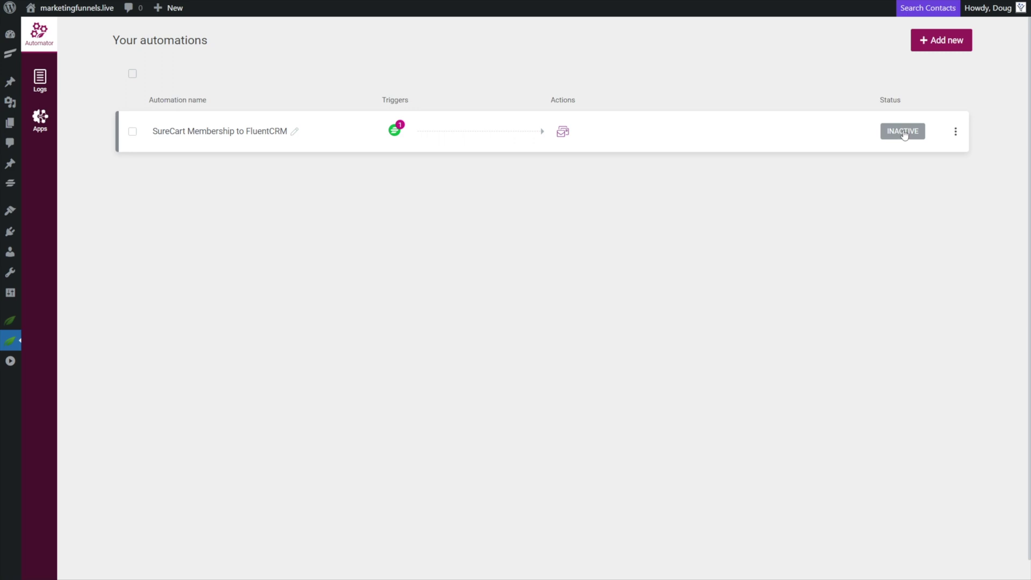
{"action": "left_click", "coordinate": [898, 133]}
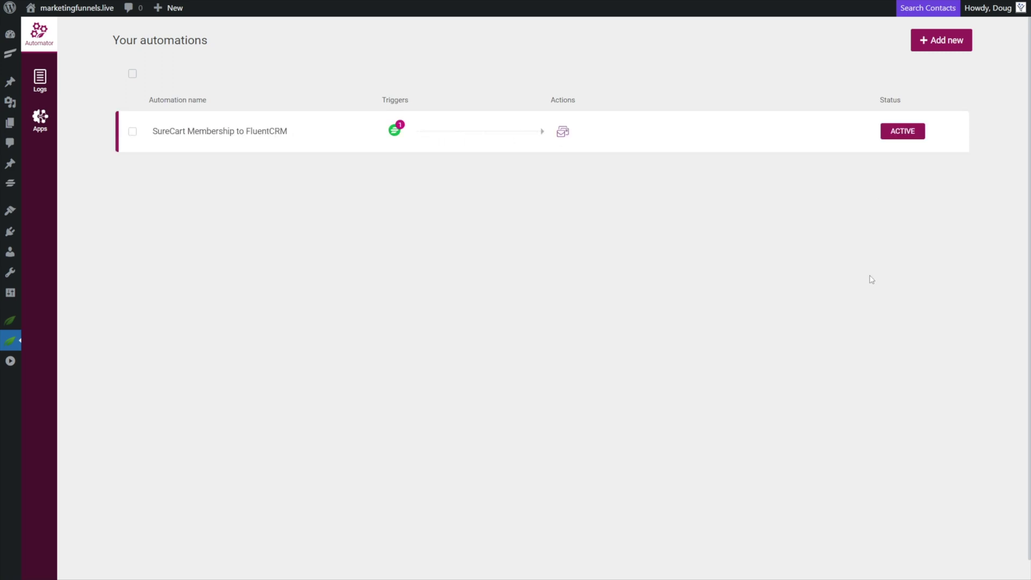